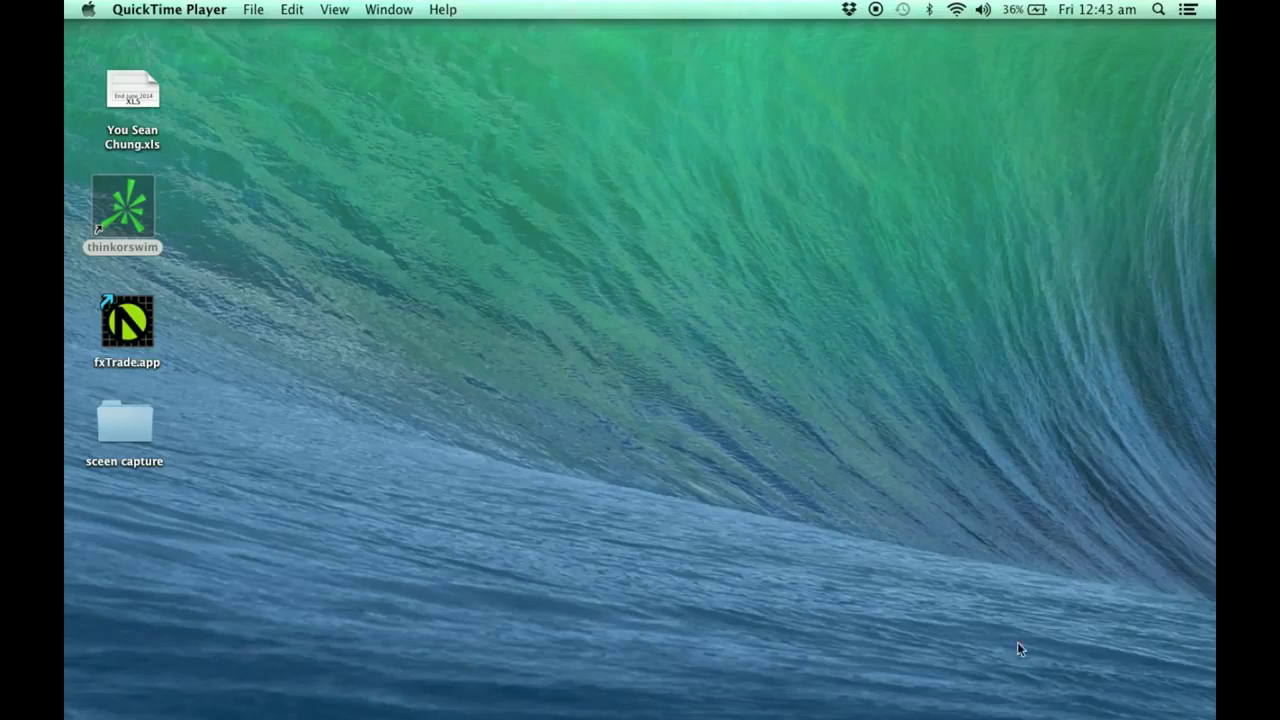
# Step: Restore the minimized thinkorswim paperMoney window from the Dock
pyautogui.moveTo(950, 714)
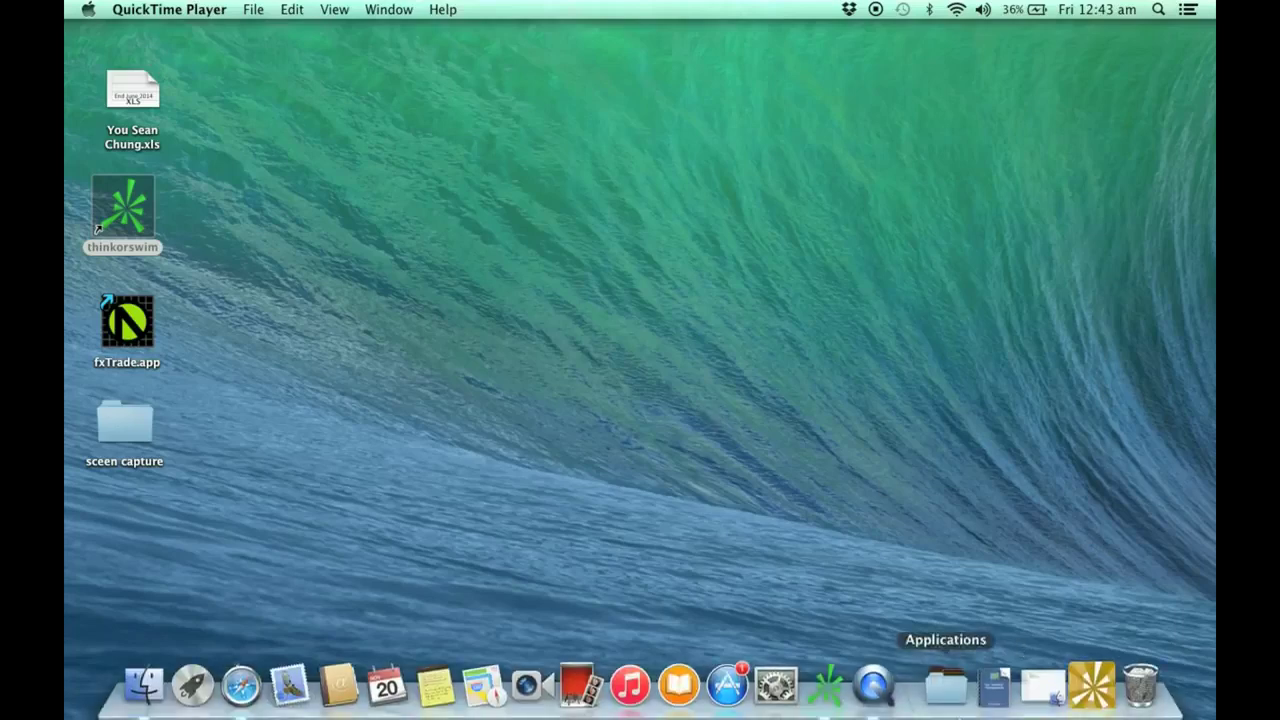
pyautogui.click(1092, 690)
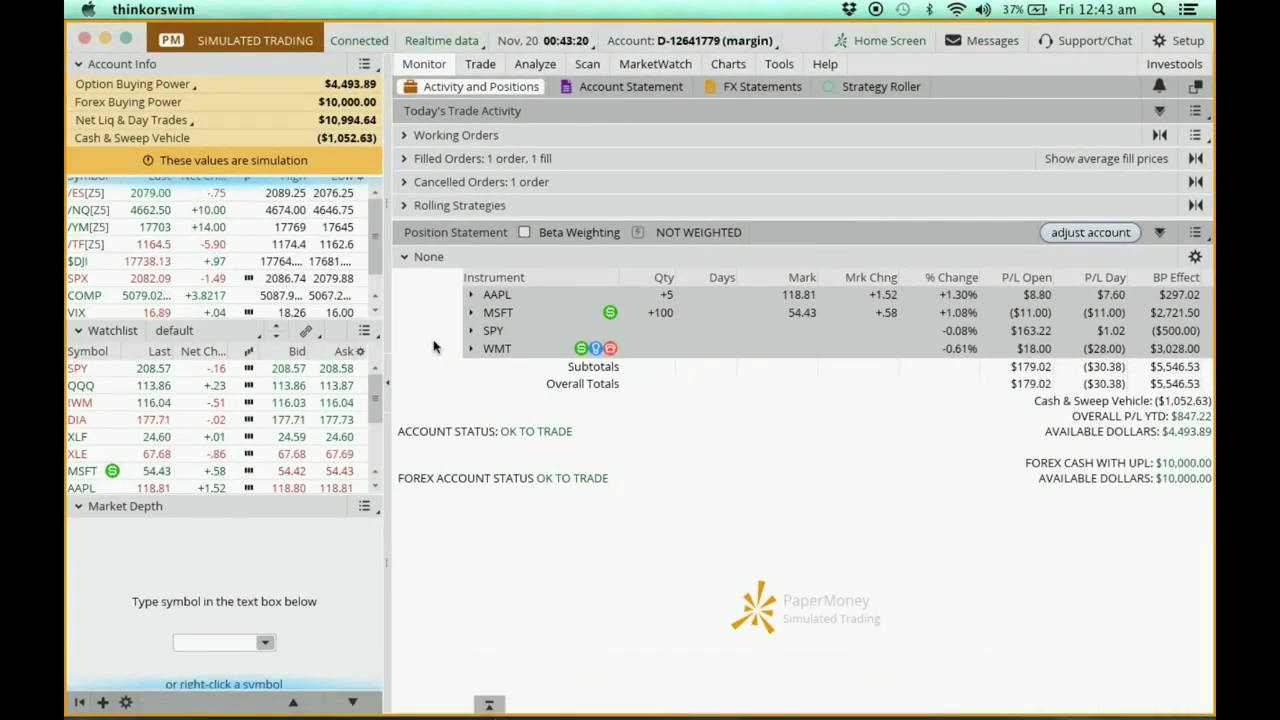
# Step: Hide the account info and watchlist panel, then briefly expand and collapse the AAPL position
pyautogui.click(391, 383)
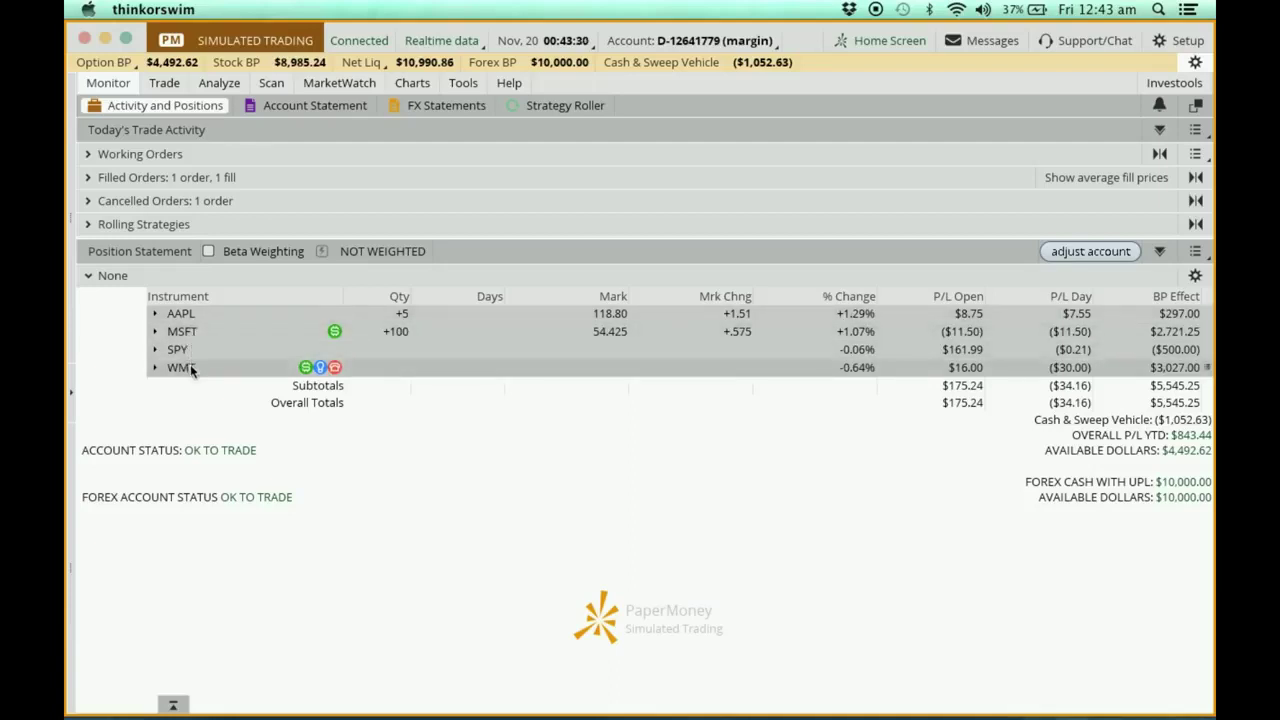
pyautogui.click(156, 314)
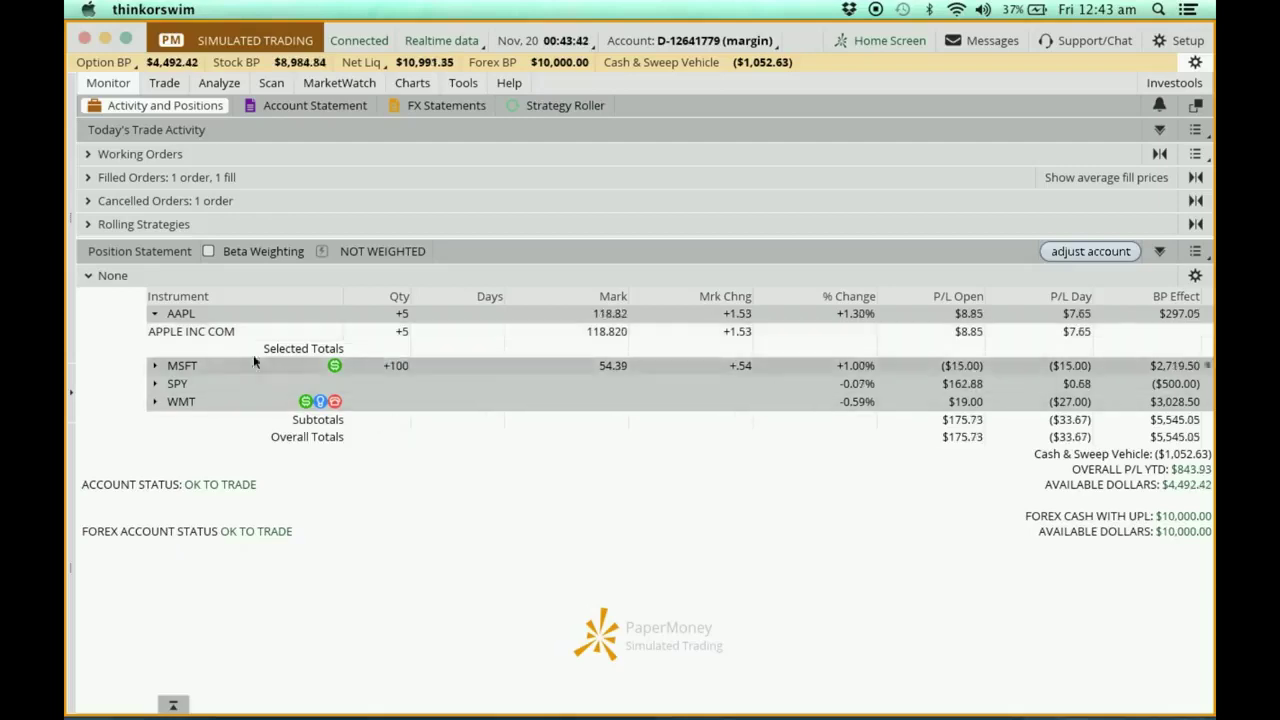
pyautogui.click(155, 314)
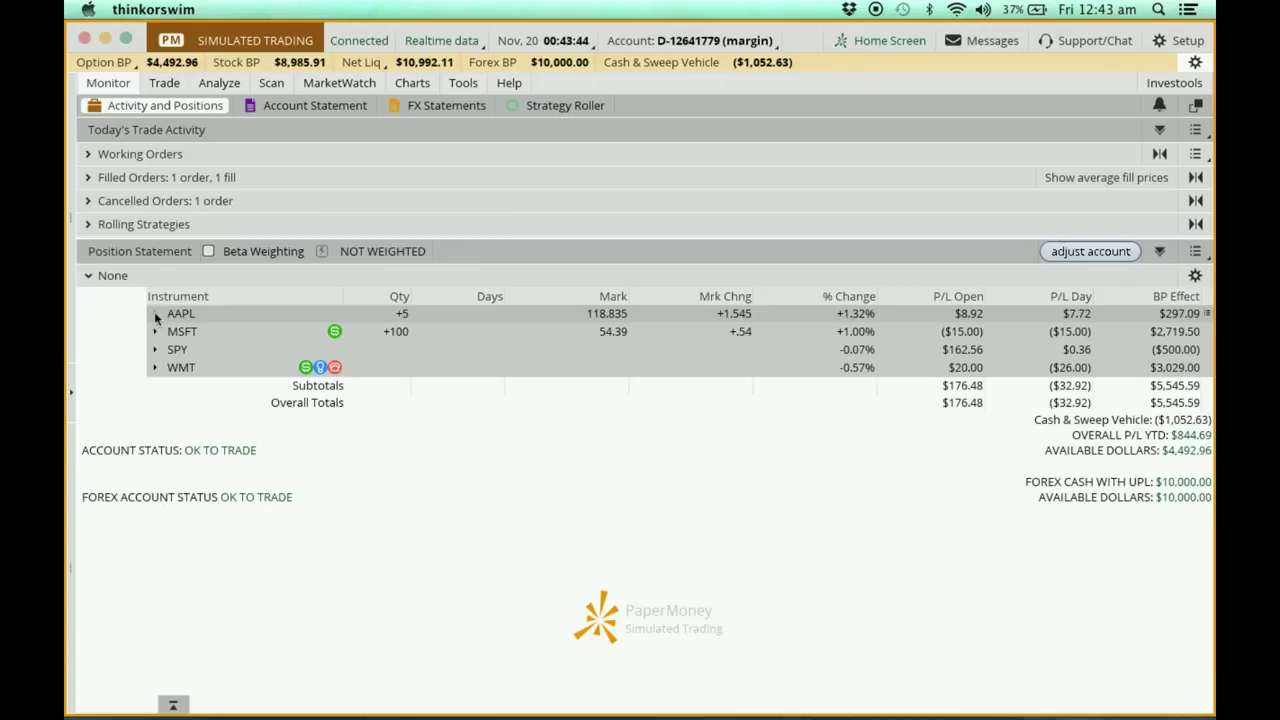
pyautogui.click(166, 84)
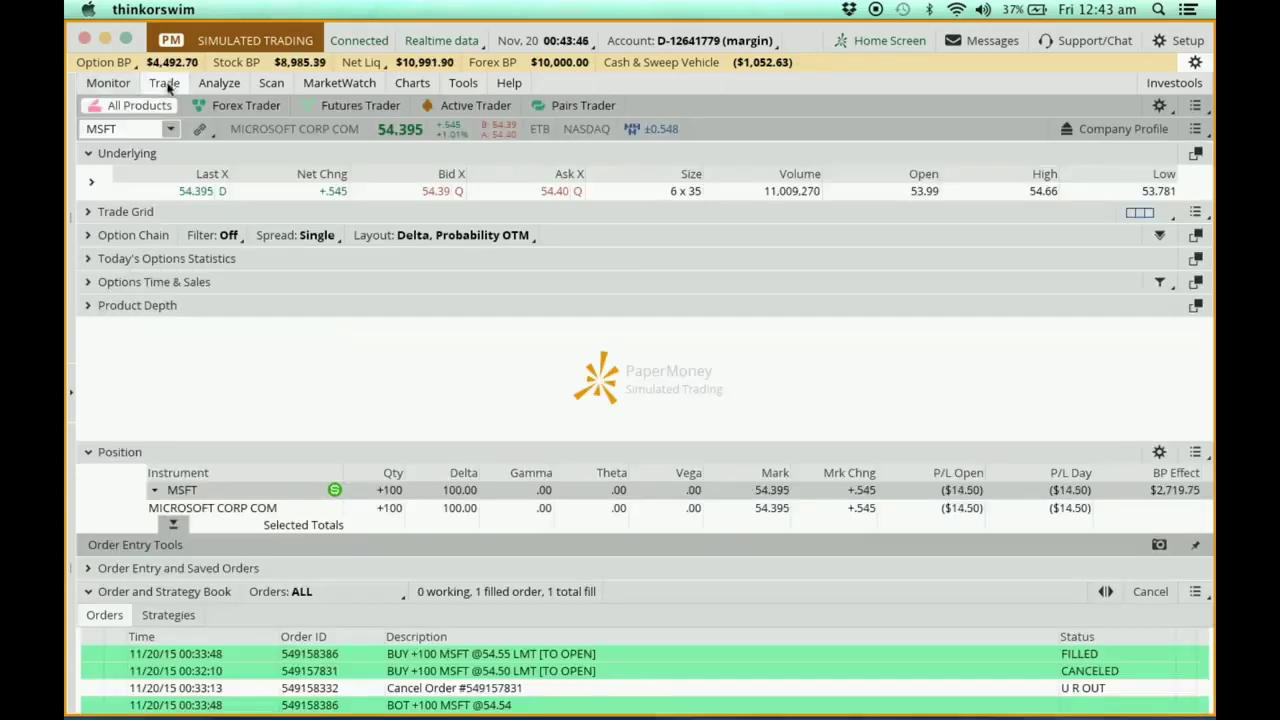
pyautogui.click(88, 153)
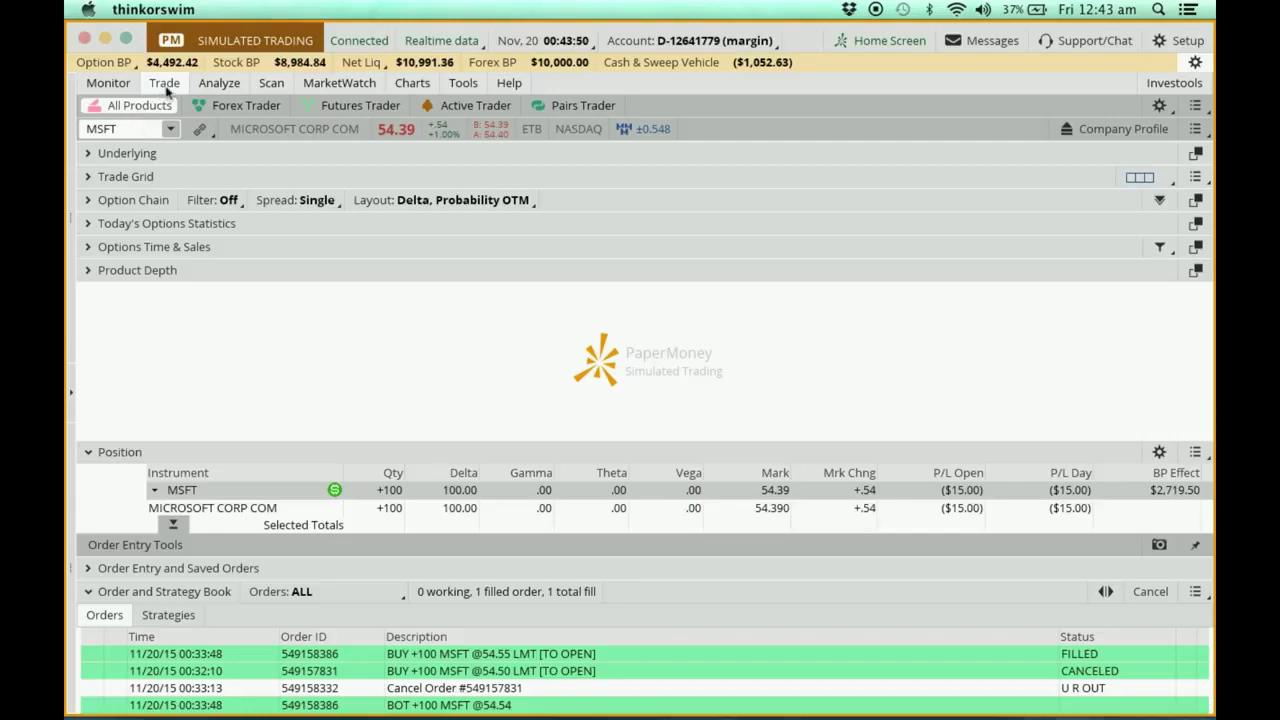
pyautogui.moveTo(106, 88)
pyautogui.click(104, 86)
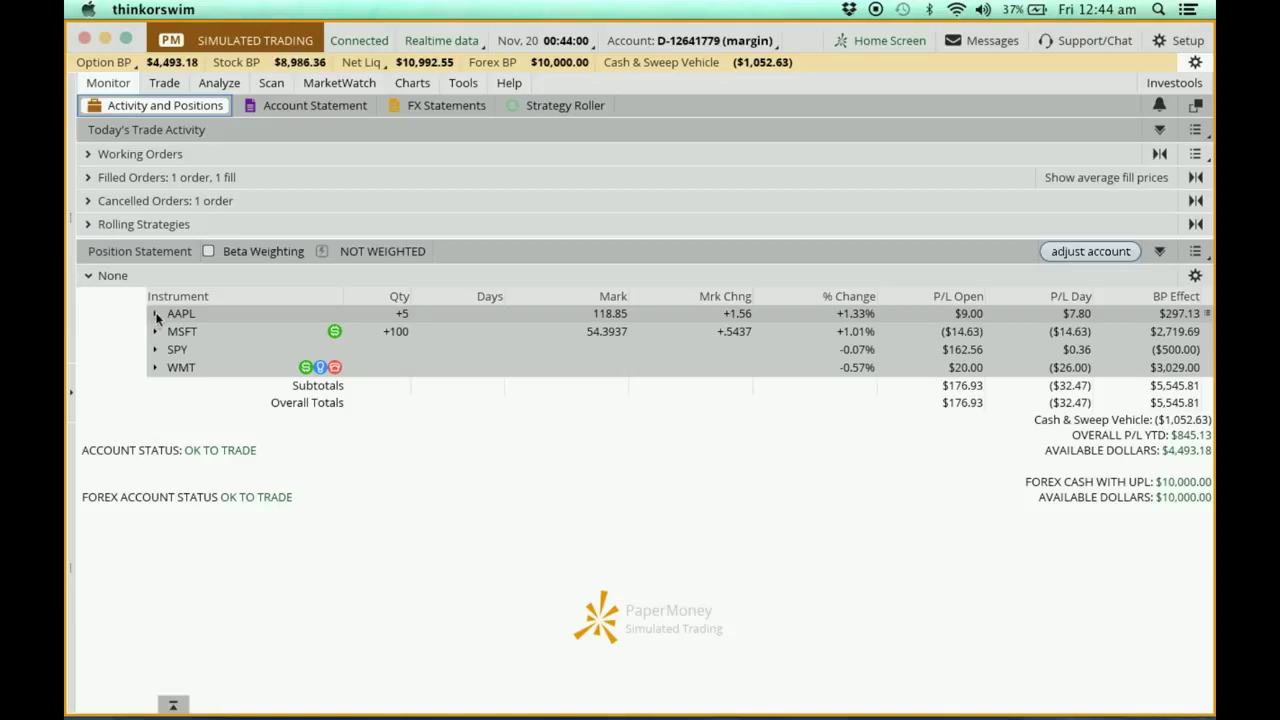
# Step: From the expanded APPLE INC COM row, create a closing limit sell of 5 AAPL at 118.84
pyautogui.click(156, 315)
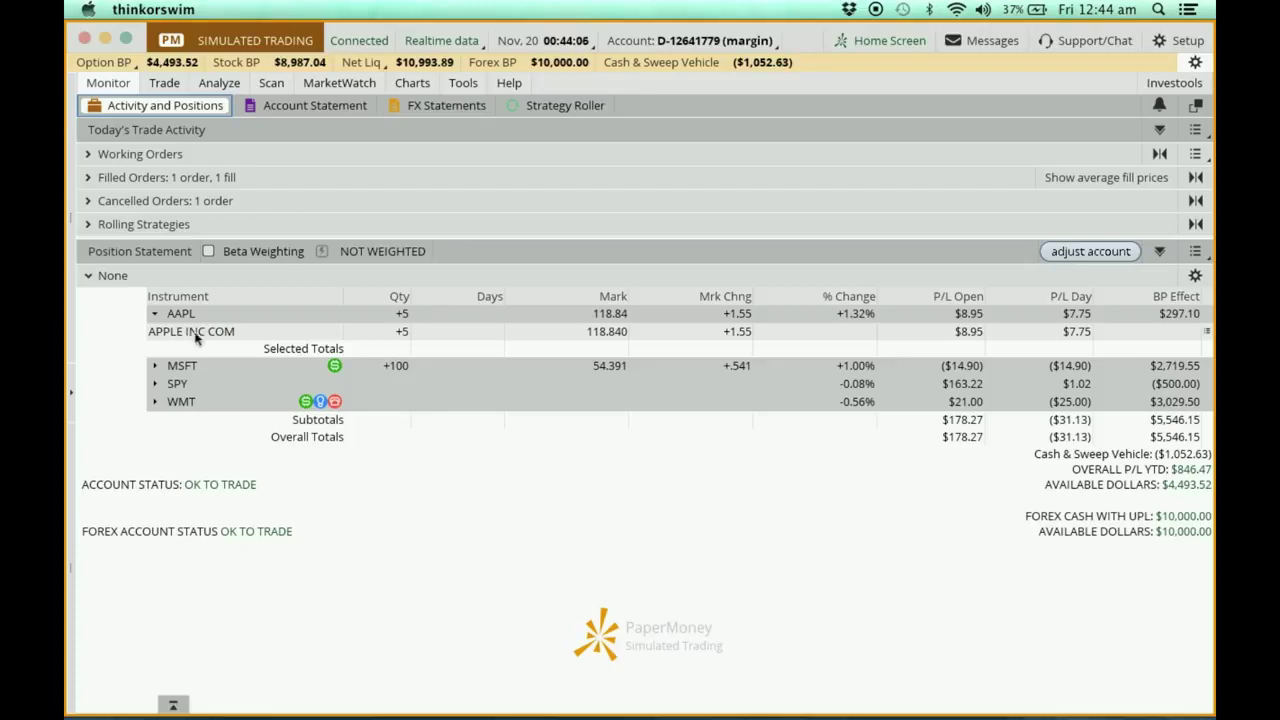
pyautogui.rightClick(386, 337)
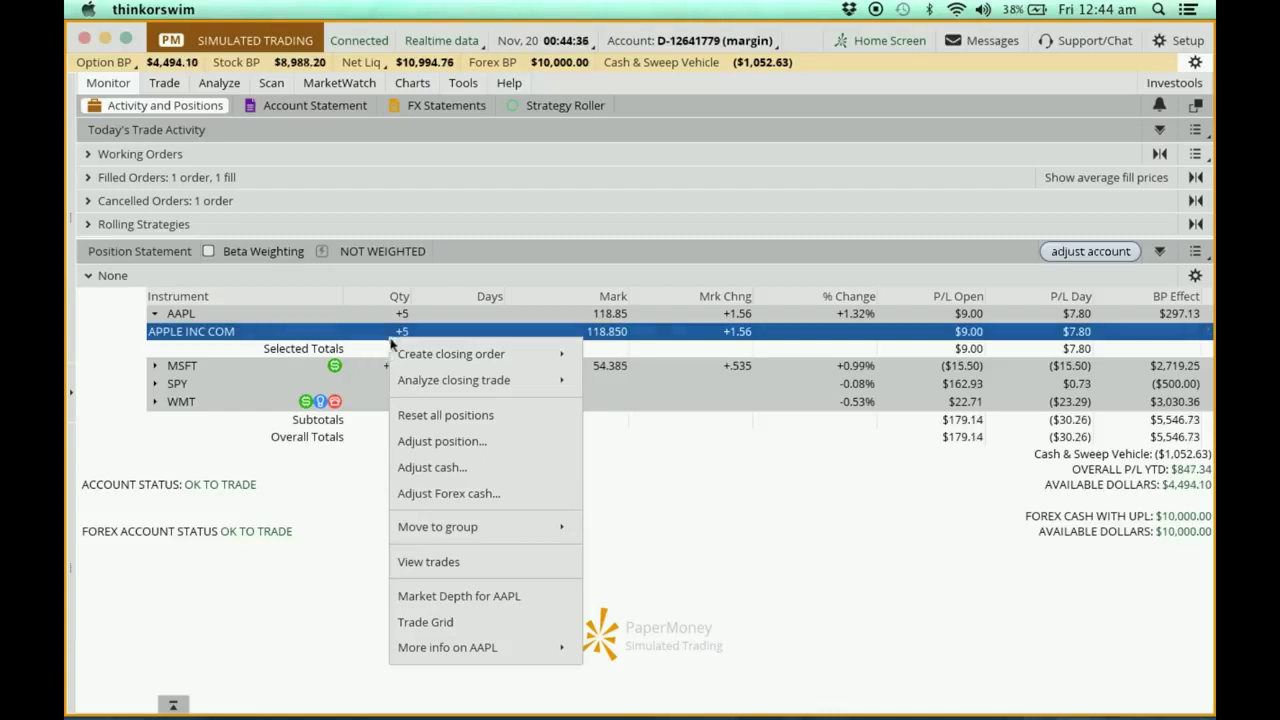
pyautogui.moveTo(446, 355)
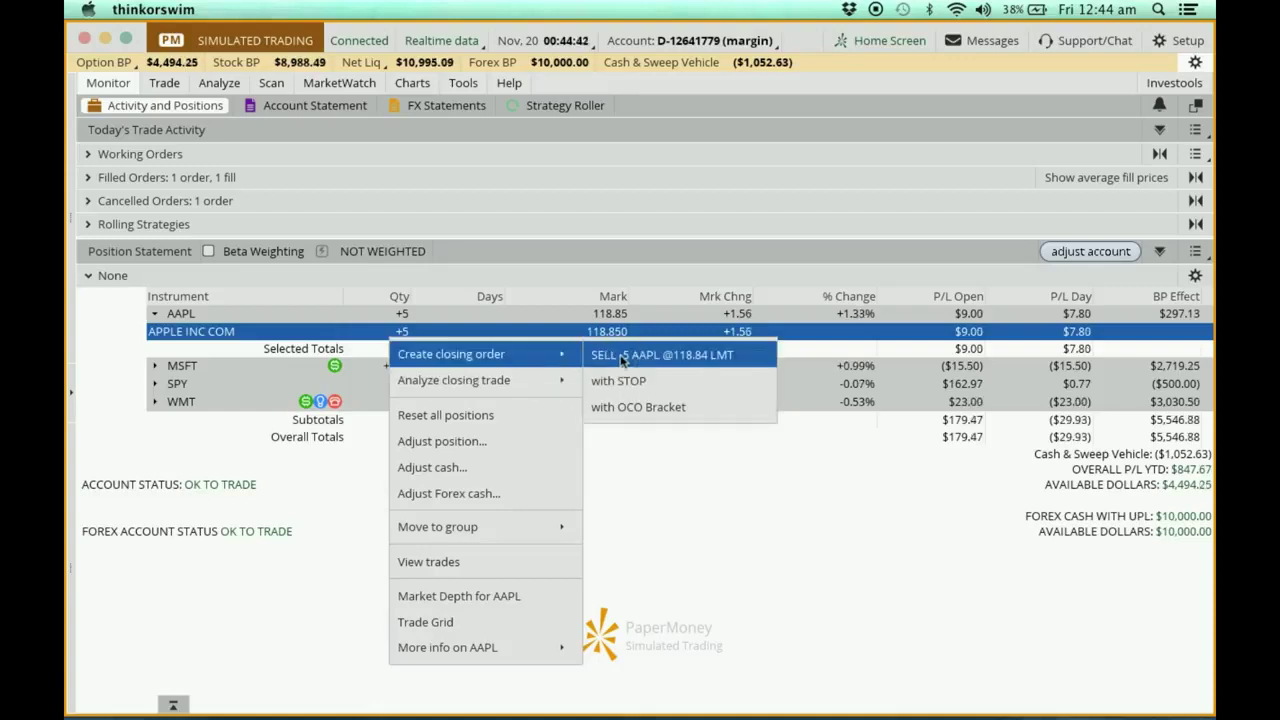
pyautogui.click(622, 356)
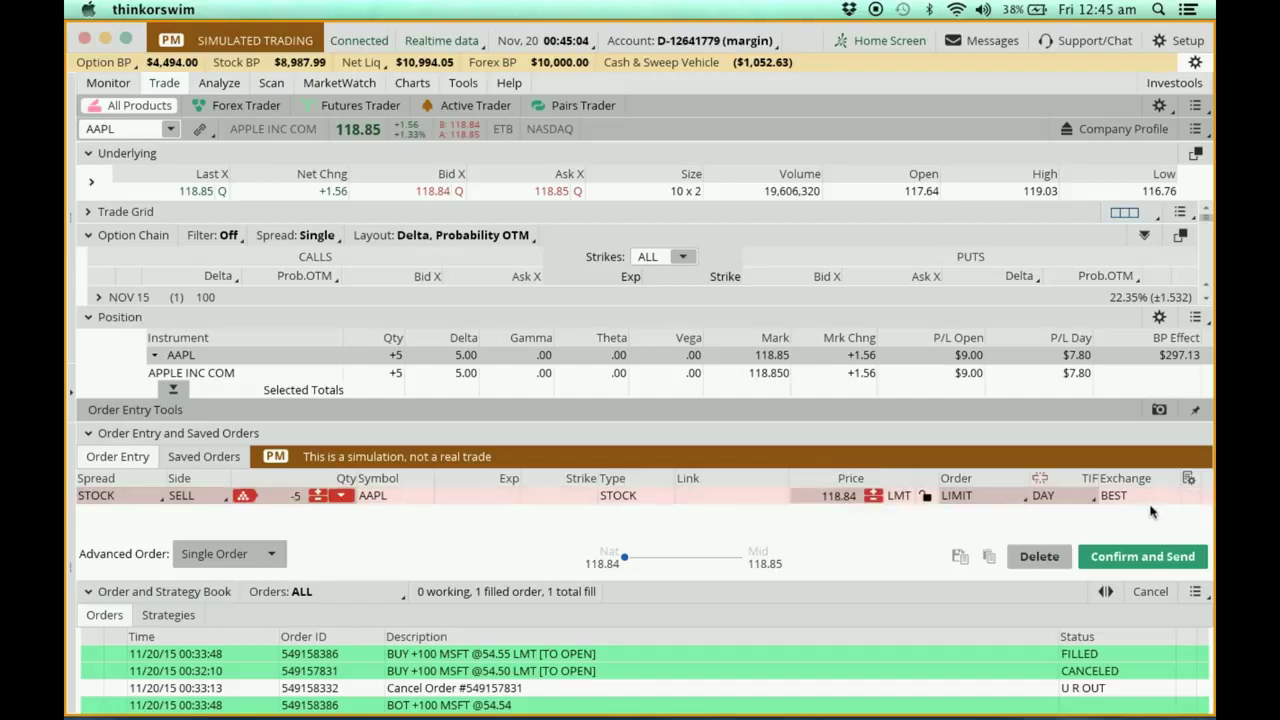
# Step: Confirm and send the 5-share AAPL sell-to-close limit order, then return to Activity and Positions
pyautogui.click(1135, 563)
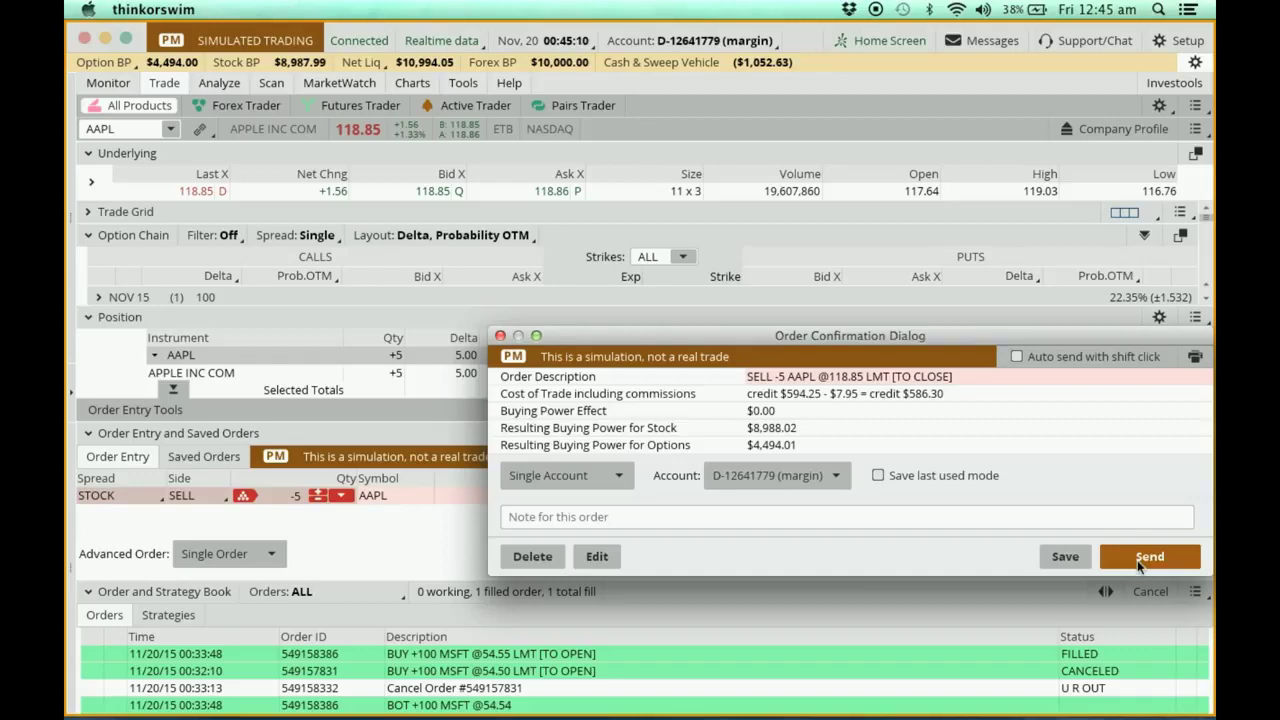
pyautogui.click(1140, 560)
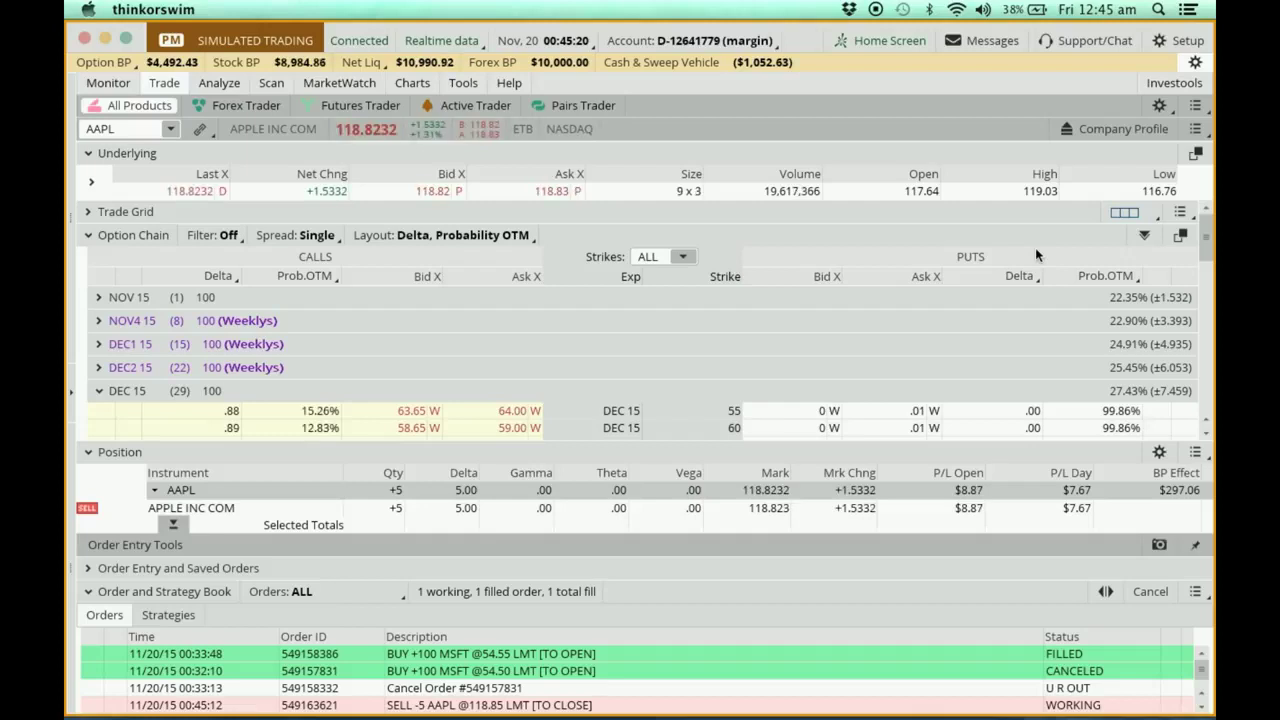
pyautogui.click(95, 86)
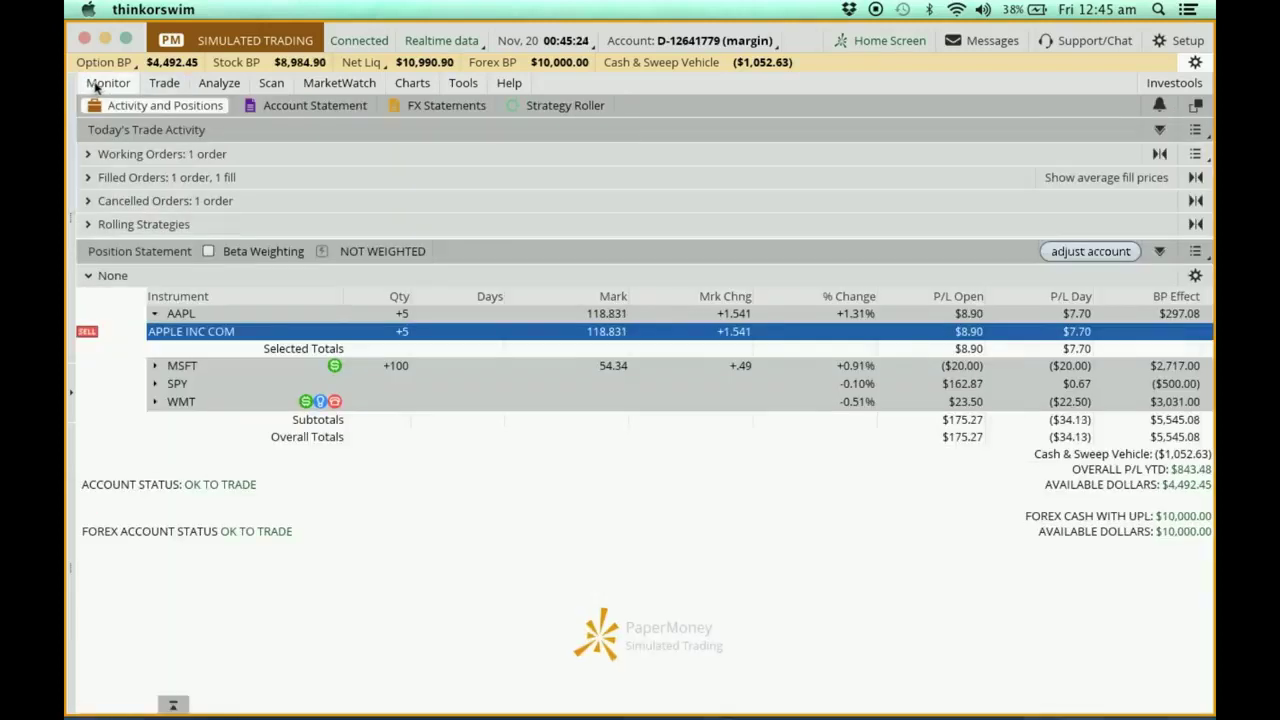
# Step: Check the AAPL sell under Working Orders, then collapse Working Orders and the AAPL details
pyautogui.click(88, 155)
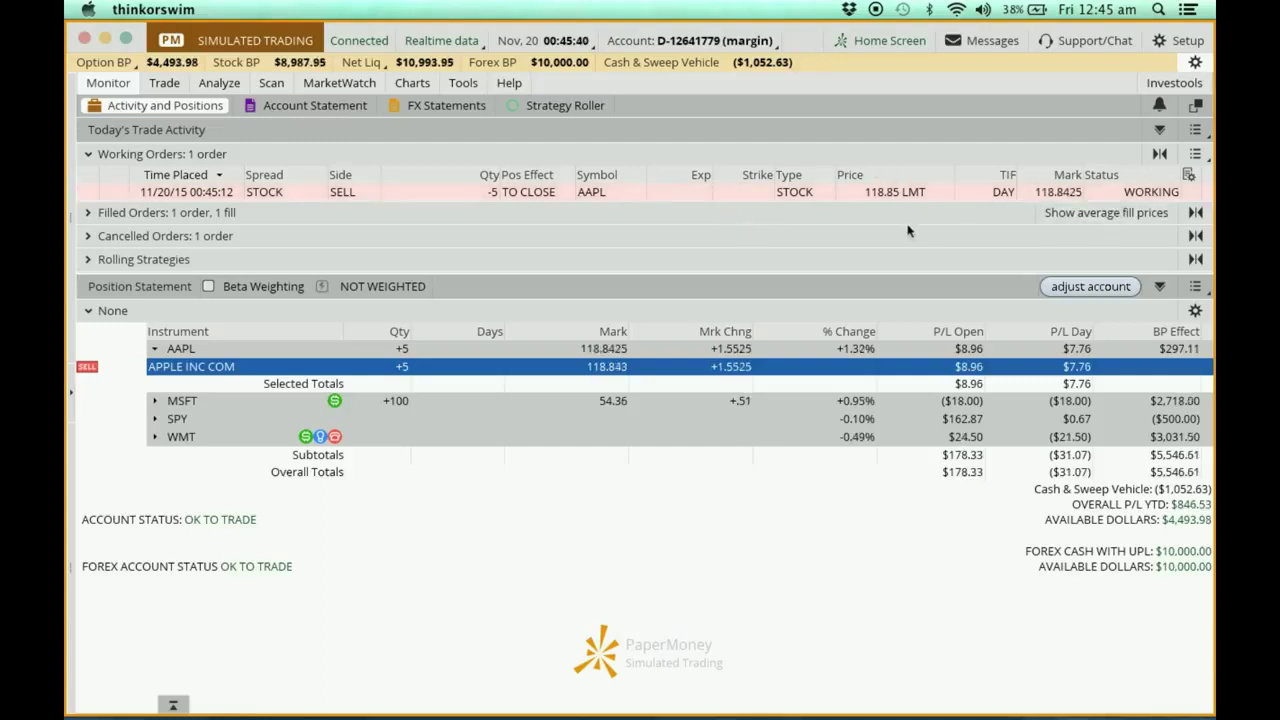
pyautogui.click(88, 155)
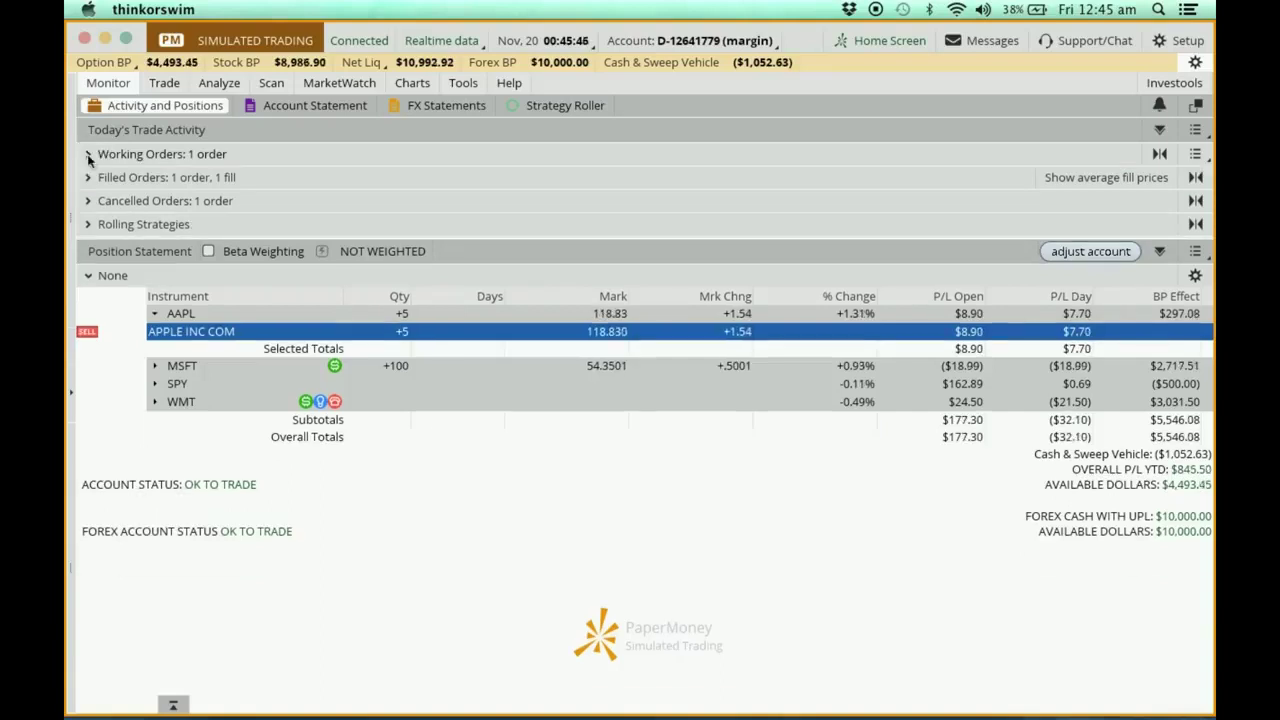
pyautogui.click(160, 314)
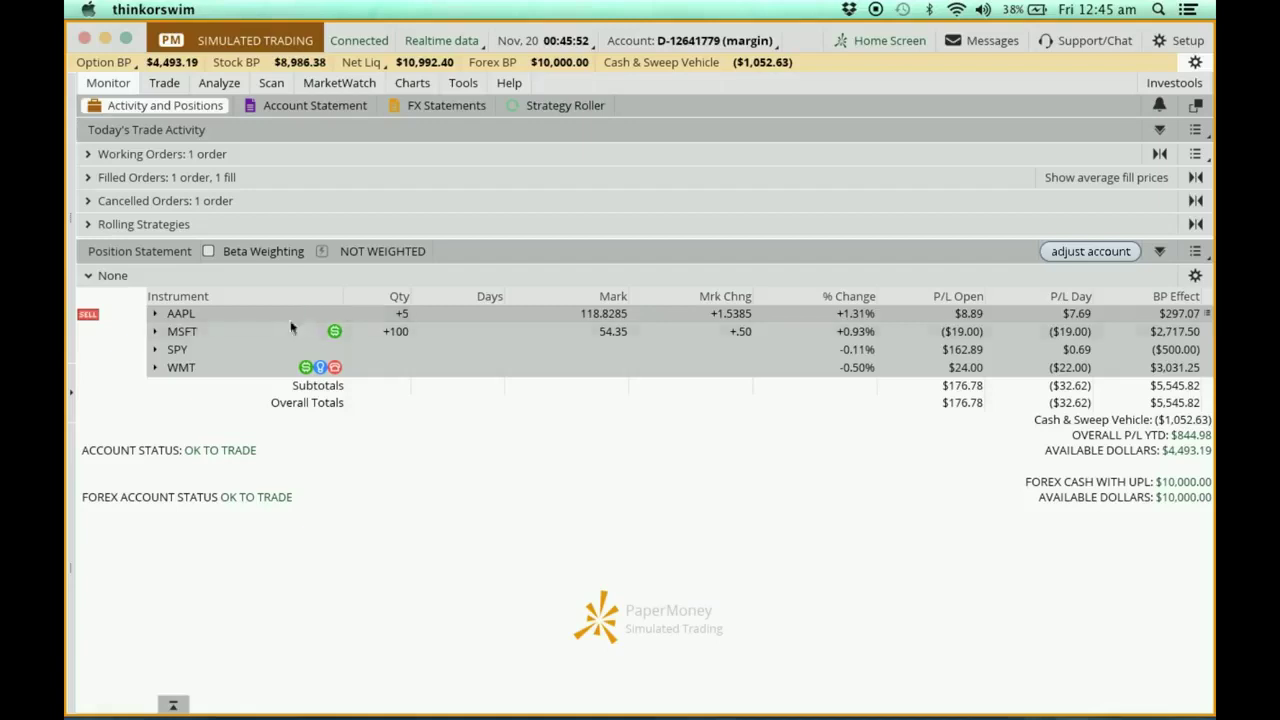
# Step: Expand the WMT position and bring up actions for its WAL-MART STORES COM row
pyautogui.click(155, 368)
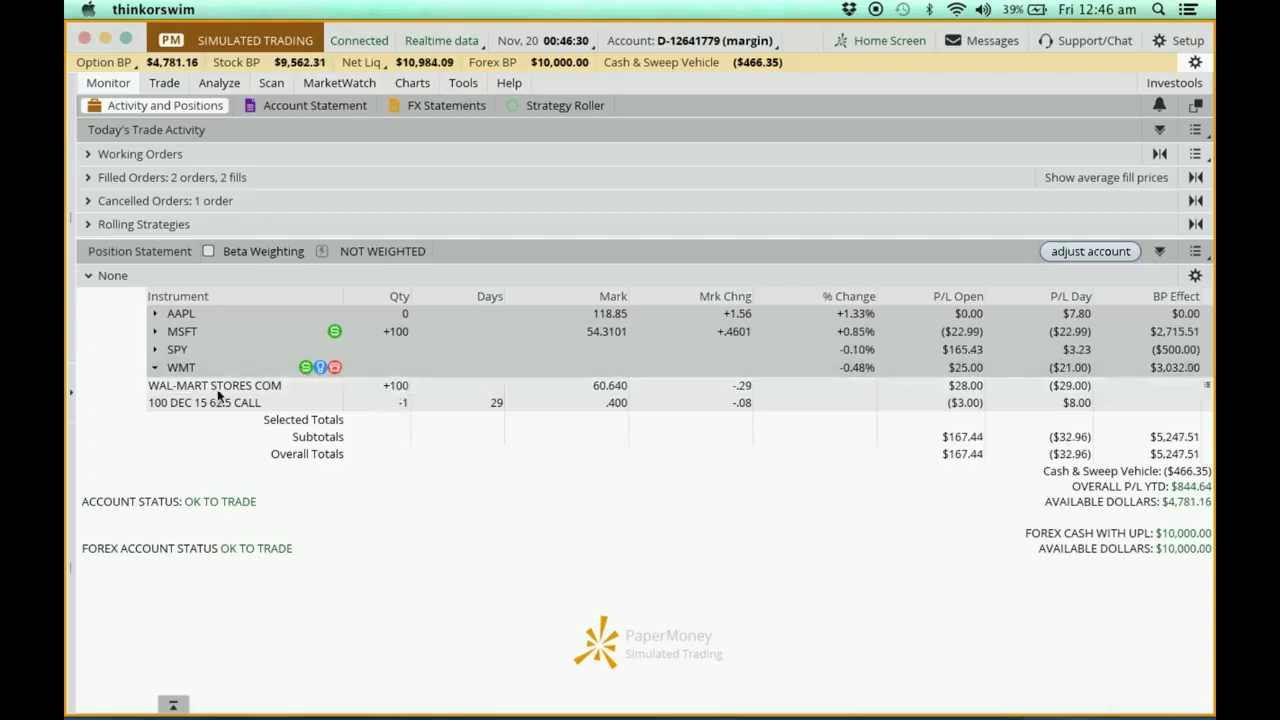
pyautogui.rightClick(377, 388)
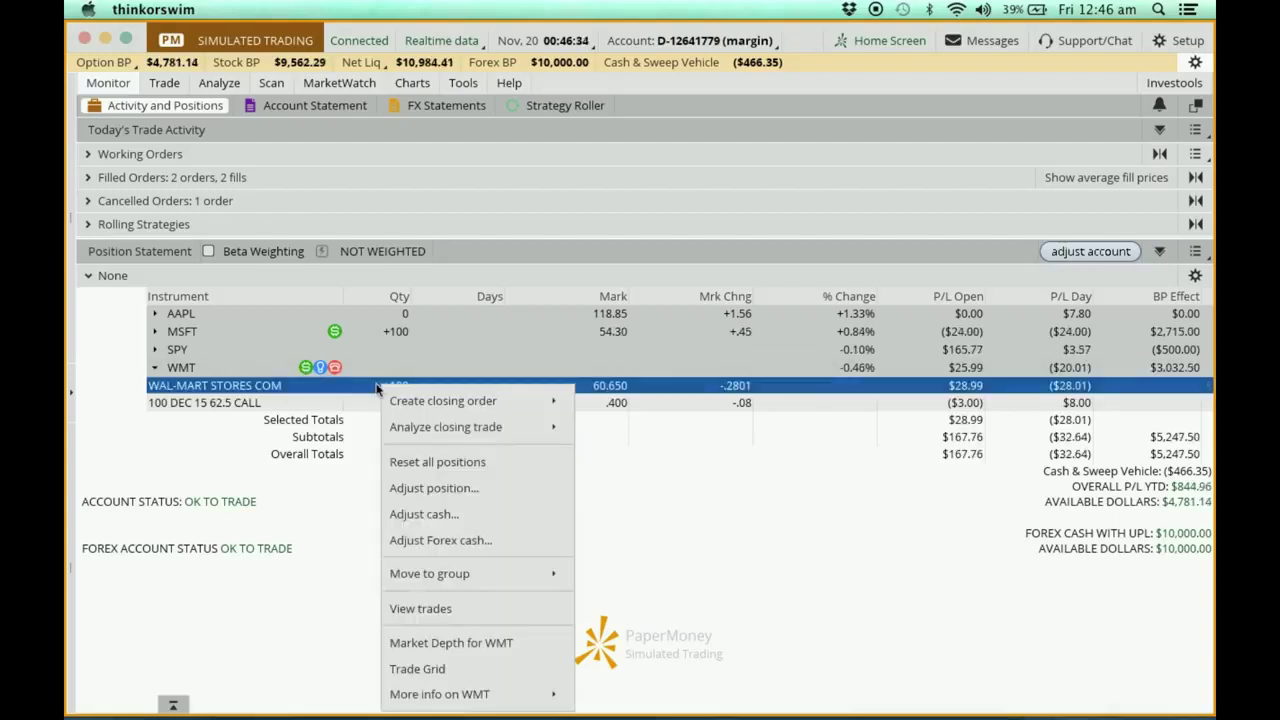
# Step: Create a closing limit order selling all 100 WMT shares at 60.63
pyautogui.moveTo(434, 403)
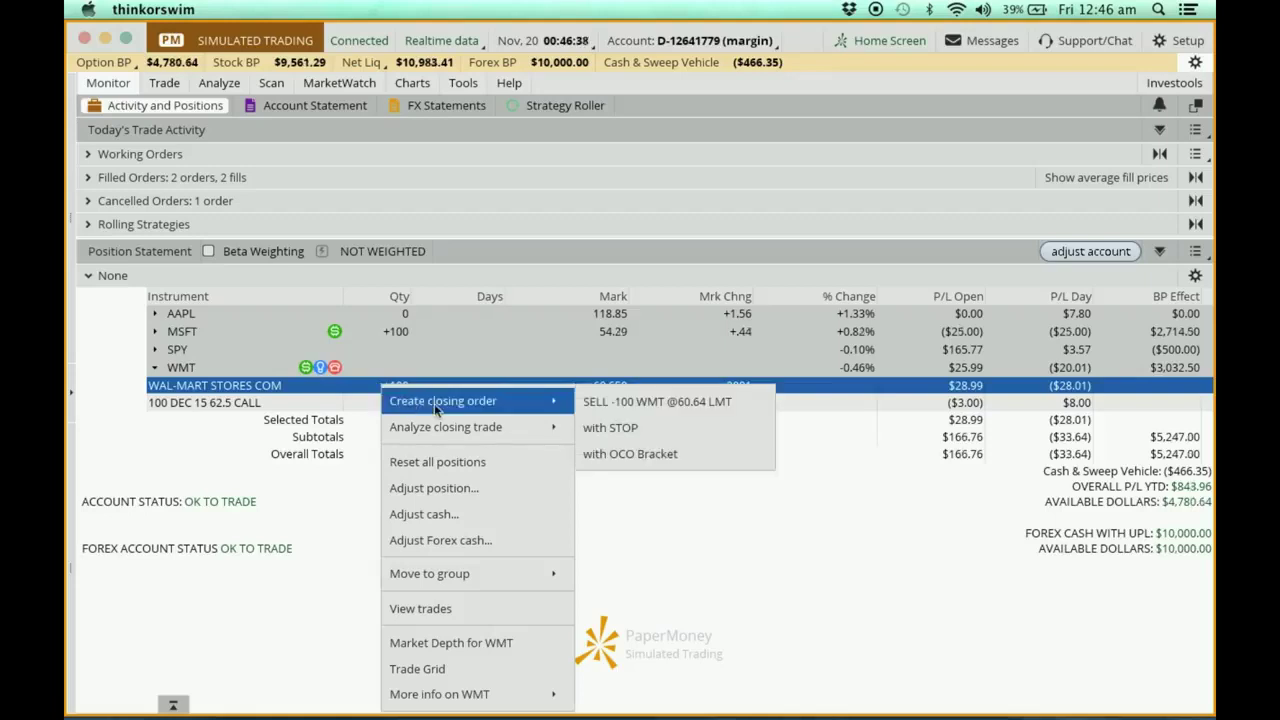
pyautogui.click(657, 408)
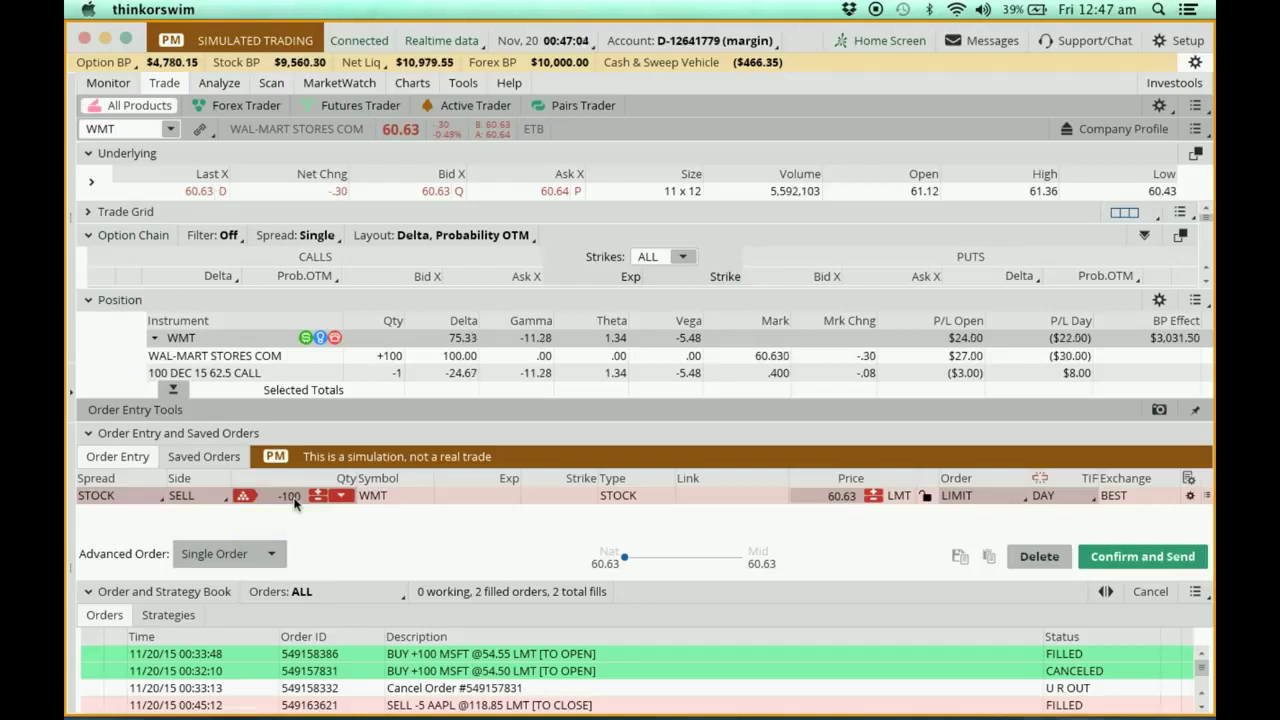
# Step: Change the WMT order quantity from -100 to -50 shares
pyautogui.click(292, 497)
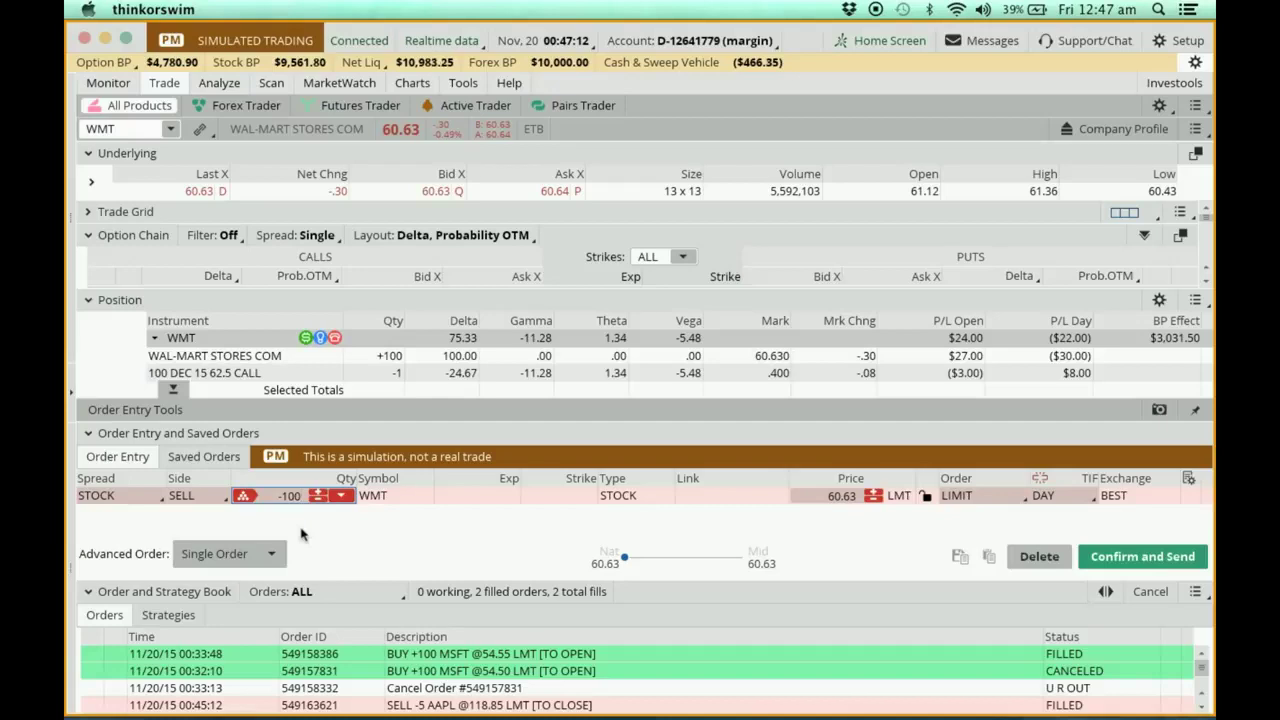
pyautogui.press('BackSpace')
pyautogui.press('BackSpace')
pyautogui.press('BackSpace')
pyautogui.press('BackSpace')
pyautogui.write('-5')
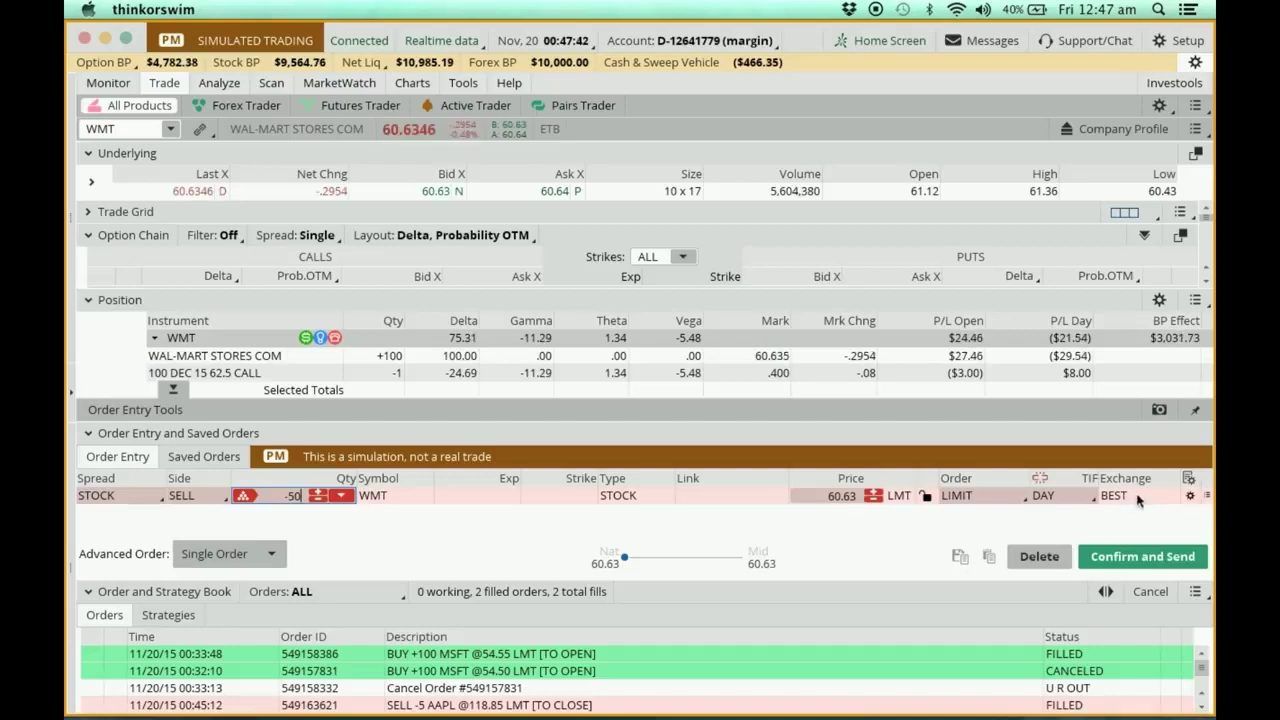
# Step: Confirm and send the SELL -50 WMT limit order at 60.64
pyautogui.click(1154, 558)
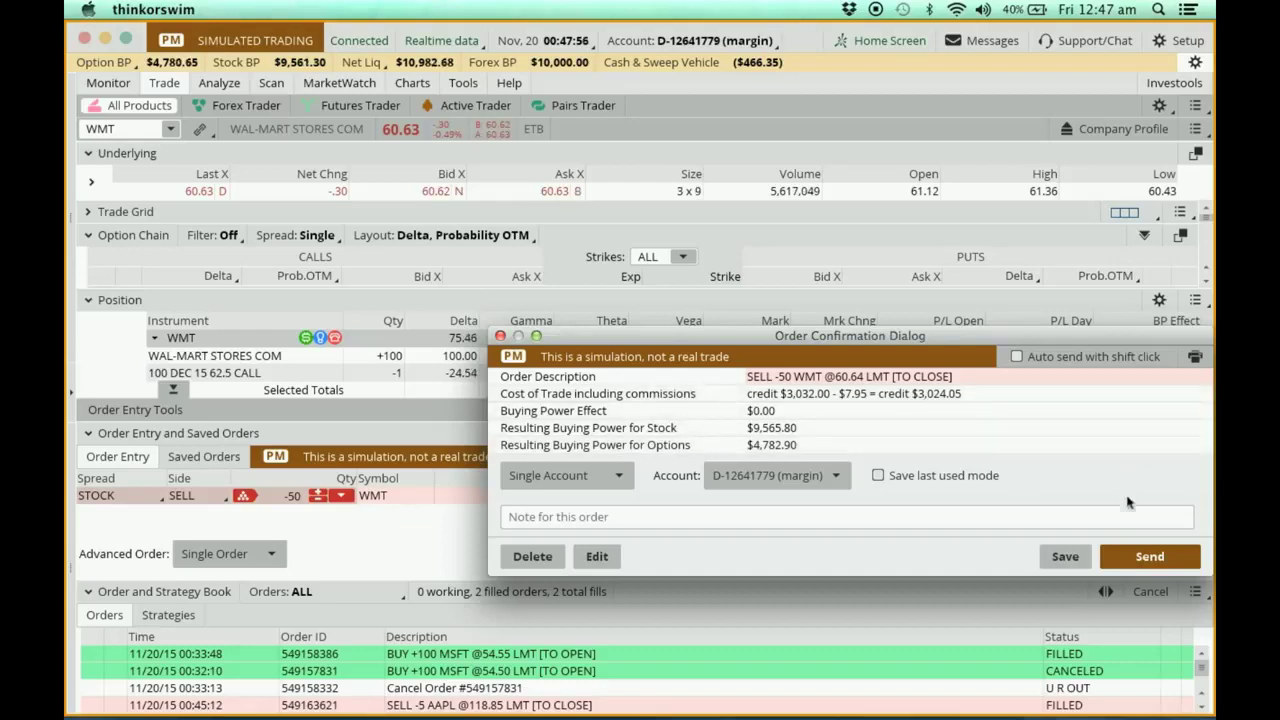
pyautogui.click(1145, 556)
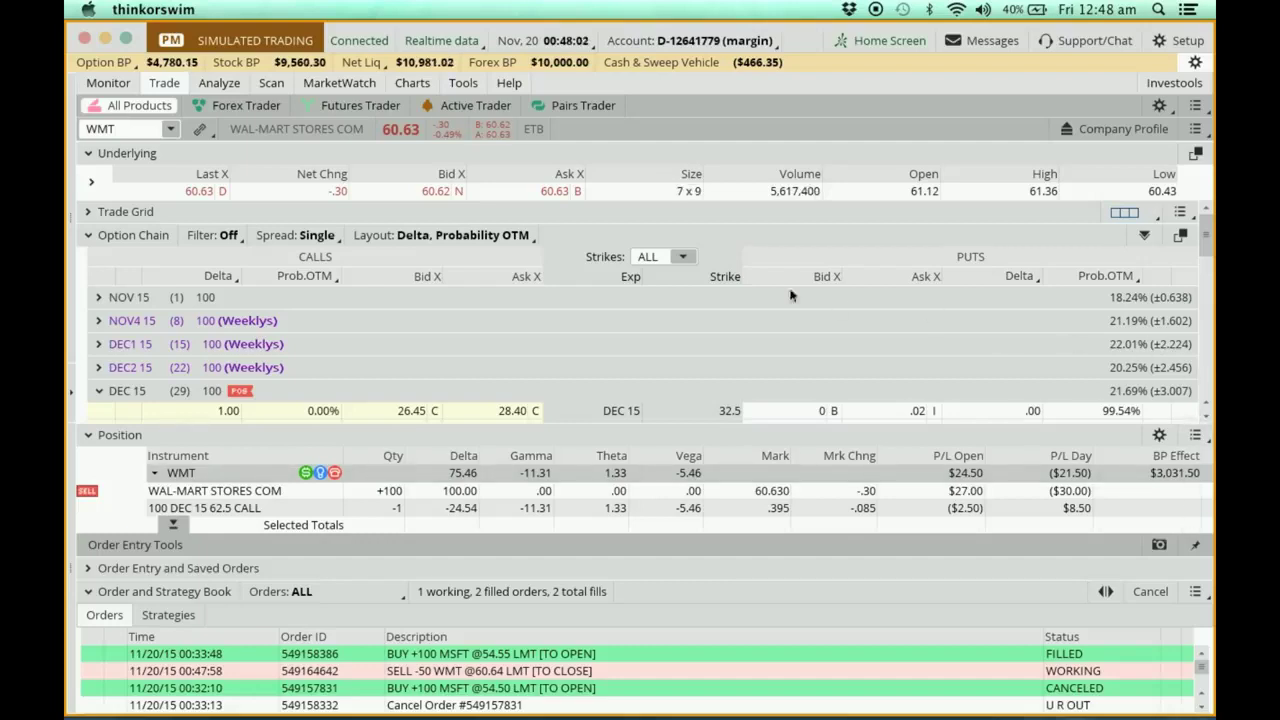
# Step: Return to Monitor and expand Working Orders to show the 50-share WMT sell at 60.64
pyautogui.click(110, 87)
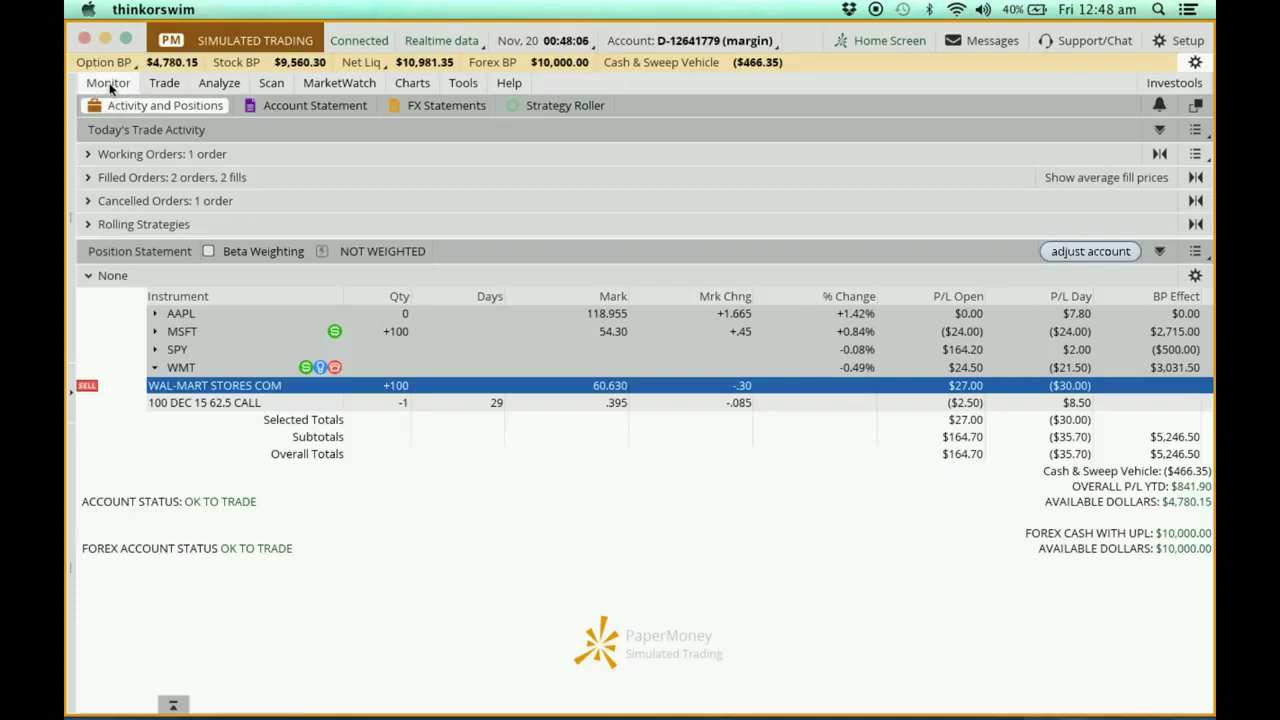
pyautogui.click(88, 155)
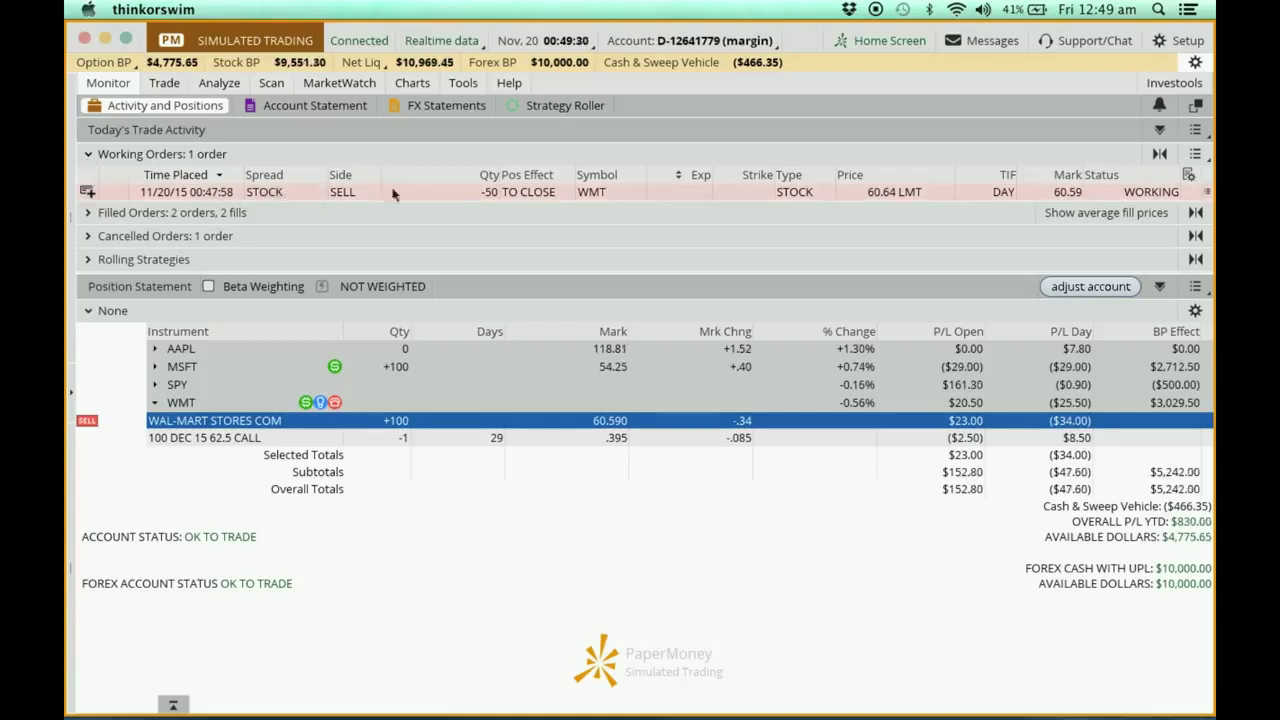
pyautogui.click(89, 155)
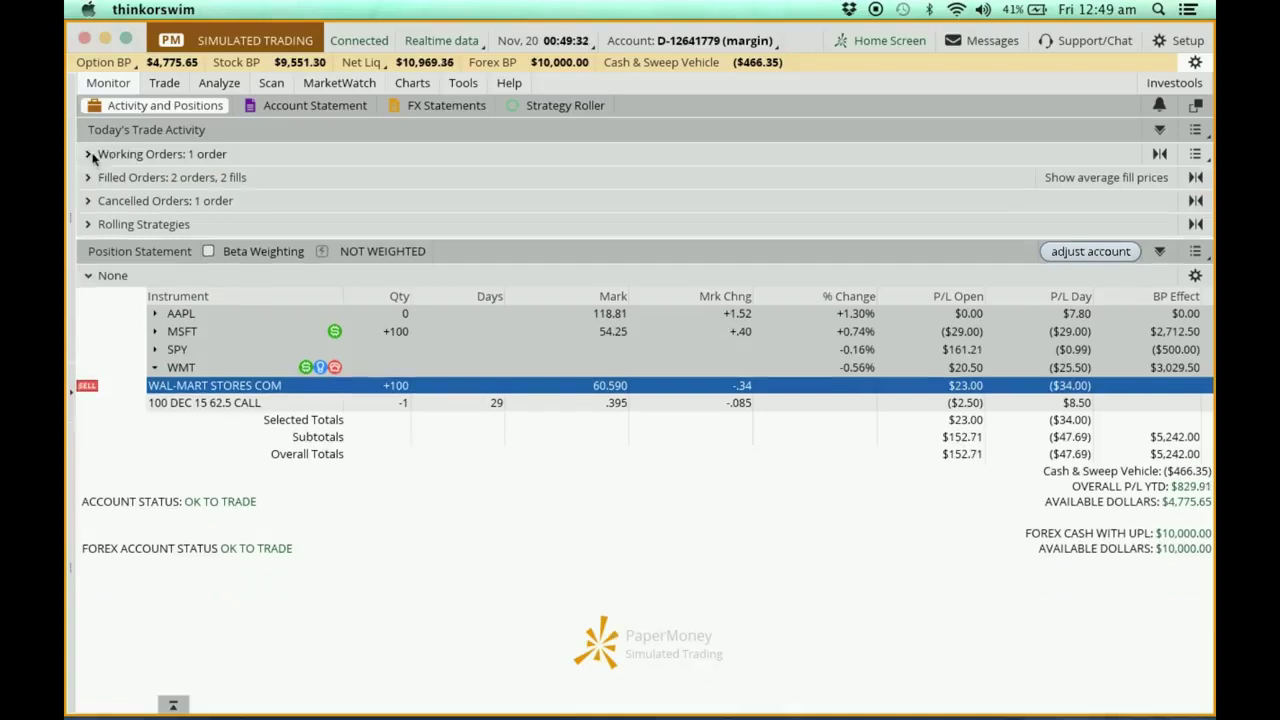
pyautogui.click(89, 155)
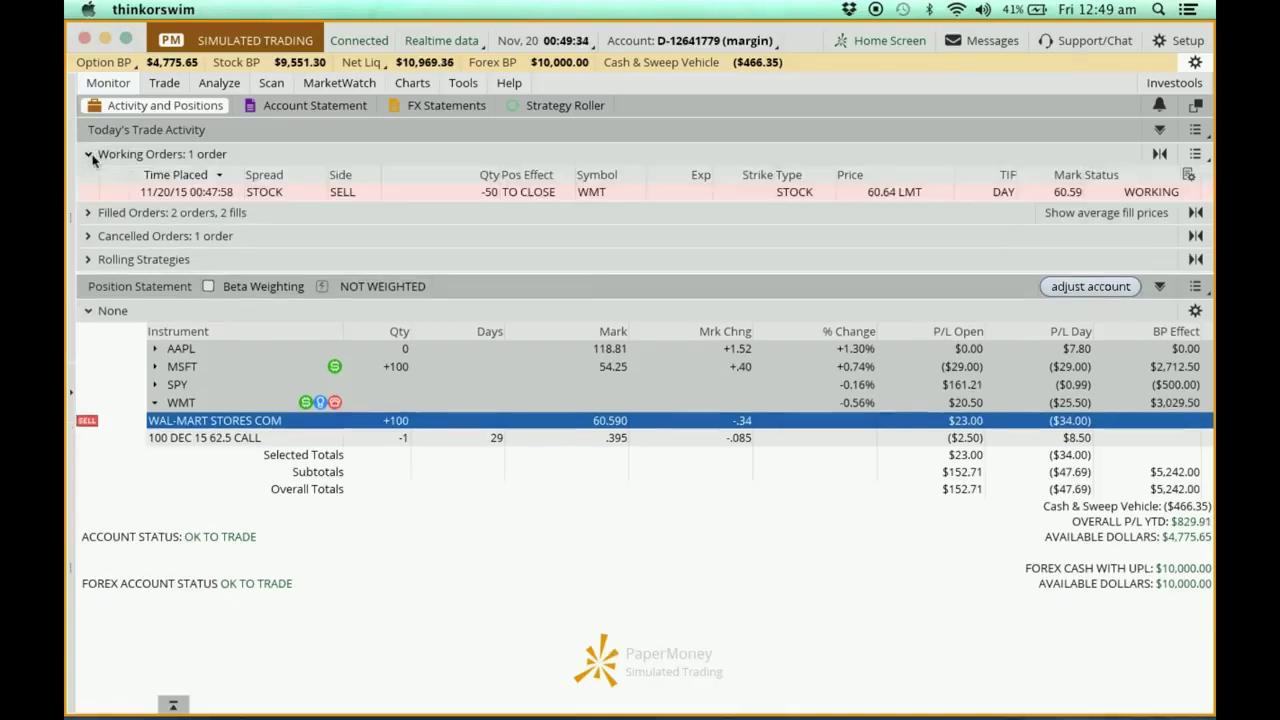